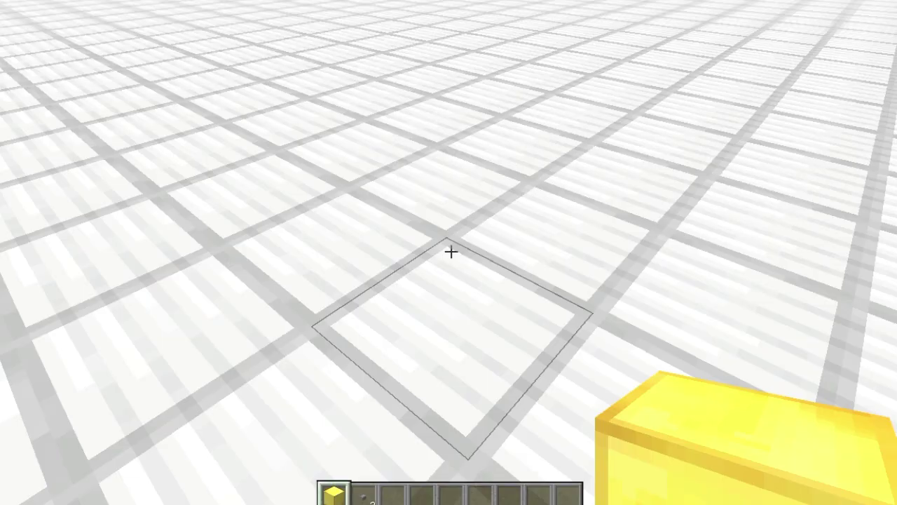
Step: Place the gold start block and attach a stone button to its top
right_click(451, 252)
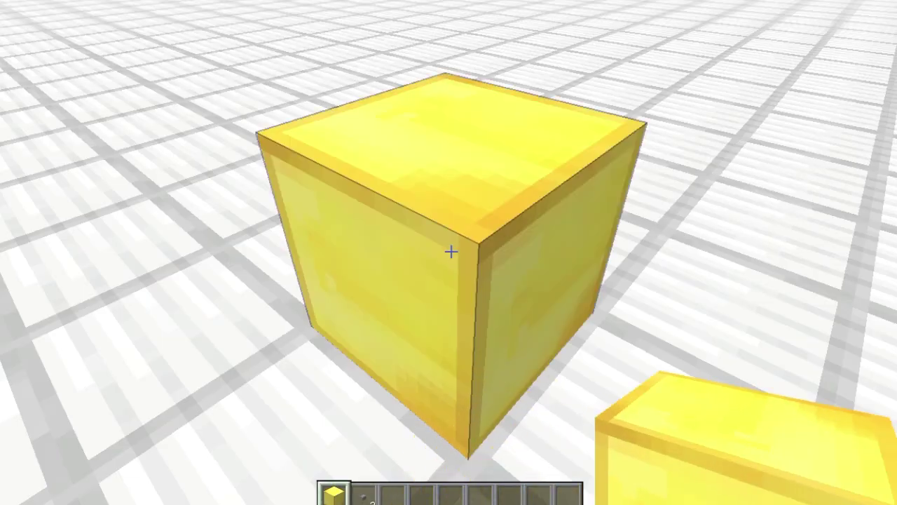
key(2)
right_click(450, 251)
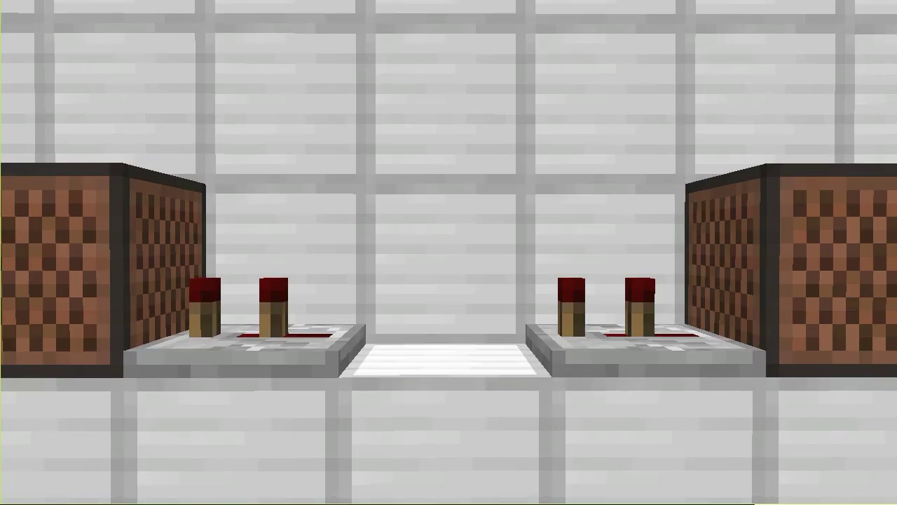
Step: Fill the centre gap between the two repeater pairs with pink wool
right_click(449, 252)
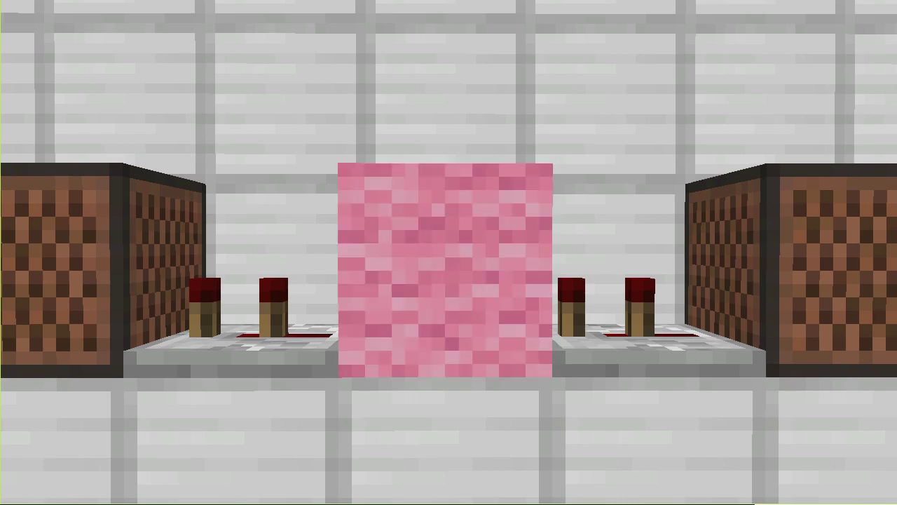